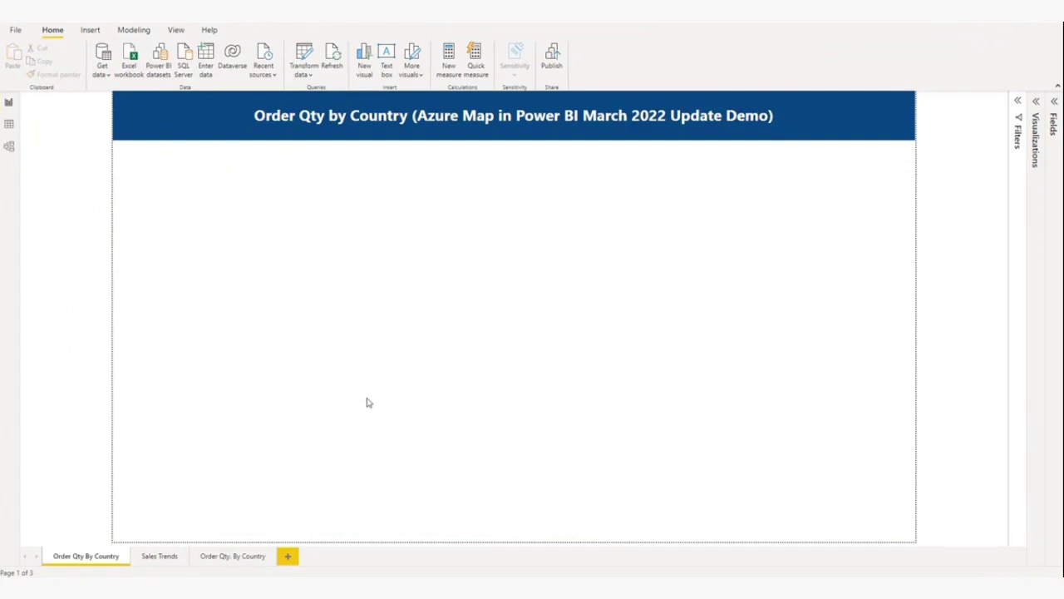
Look over the Preview features page in Options and close it without changes.
click(20, 33)
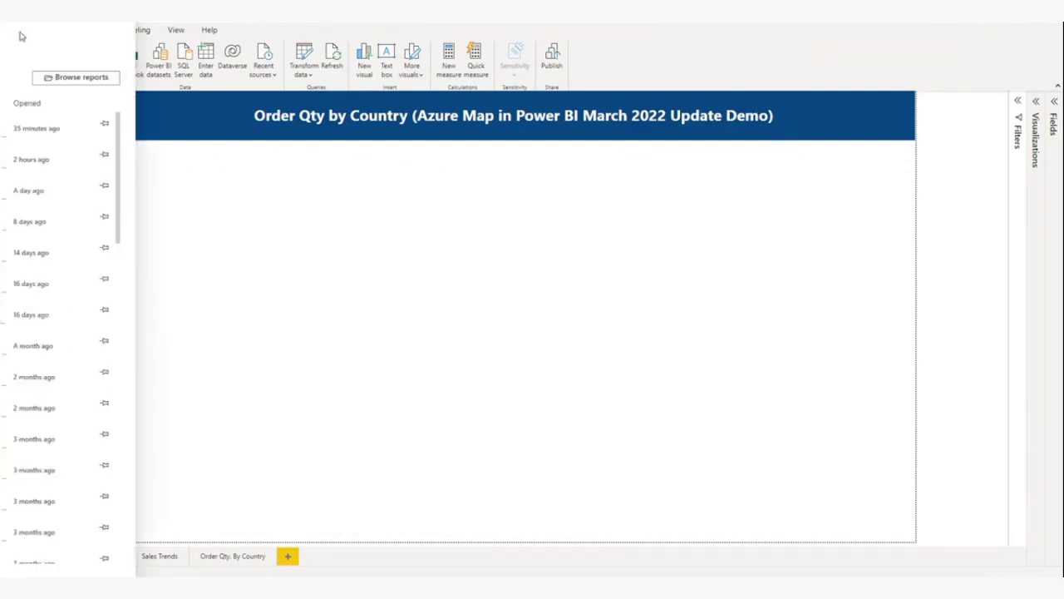
click(50, 208)
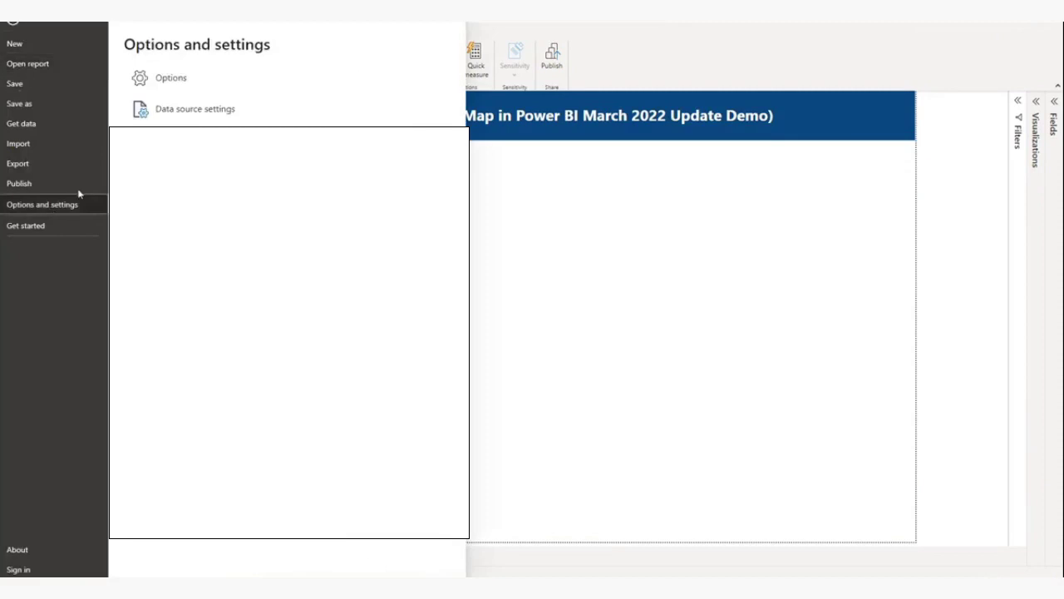
click(170, 78)
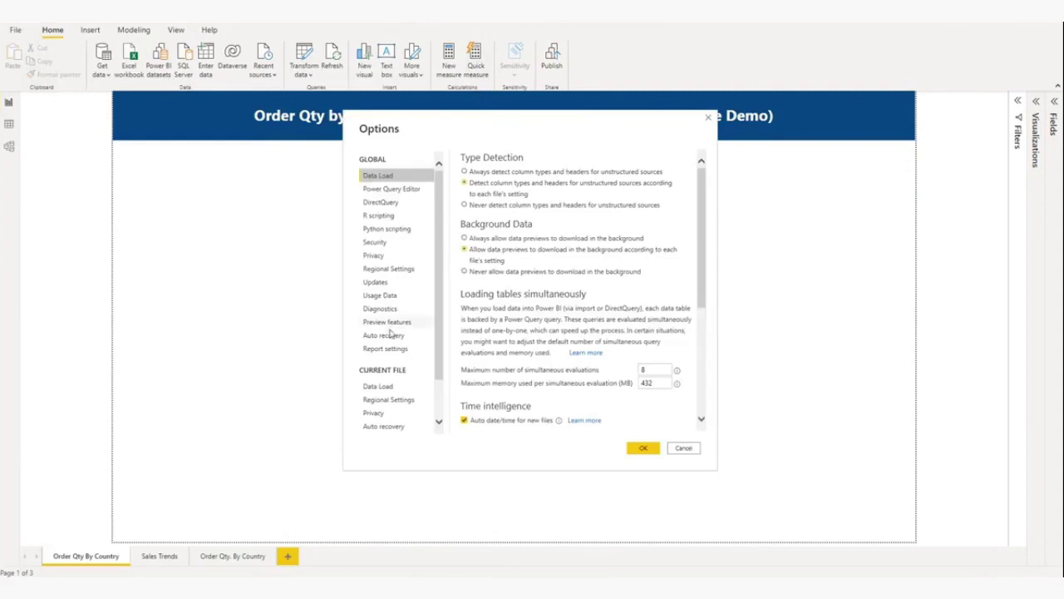
click(392, 324)
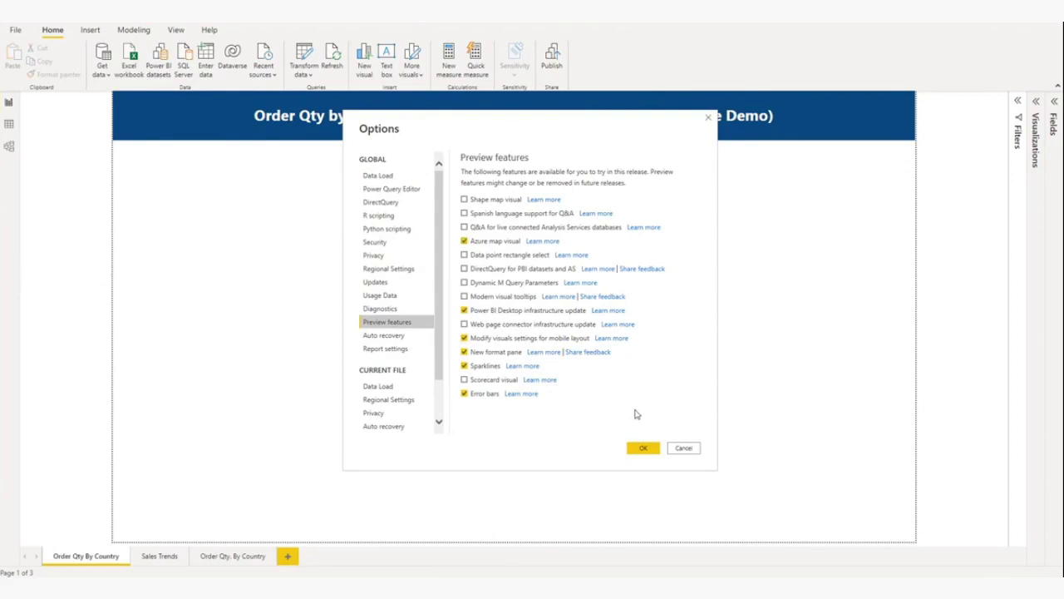
click(683, 450)
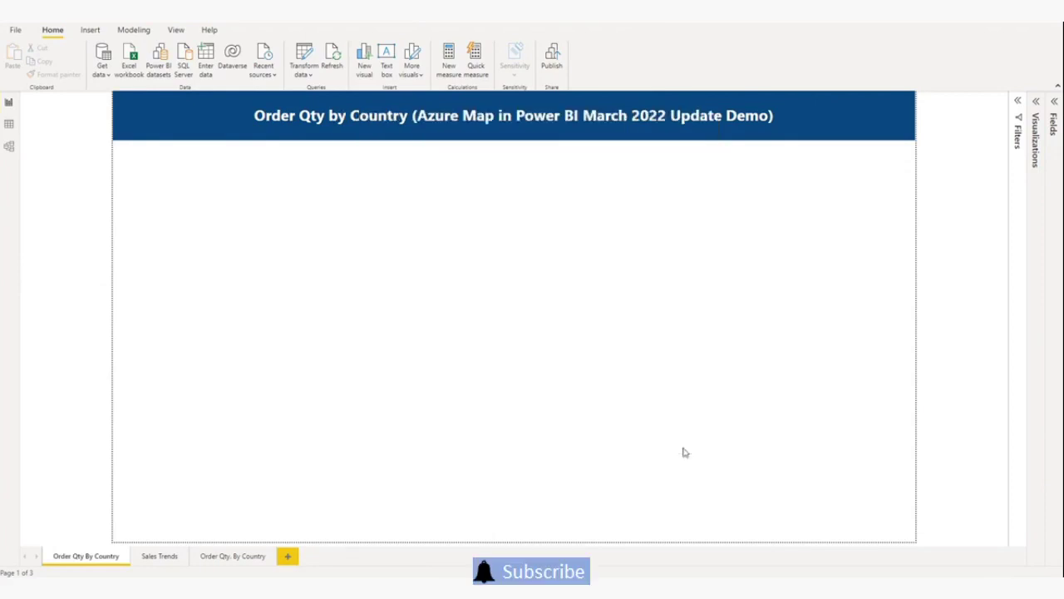
Check the data table, then add an Azure map visual to the report page.
click(10, 126)
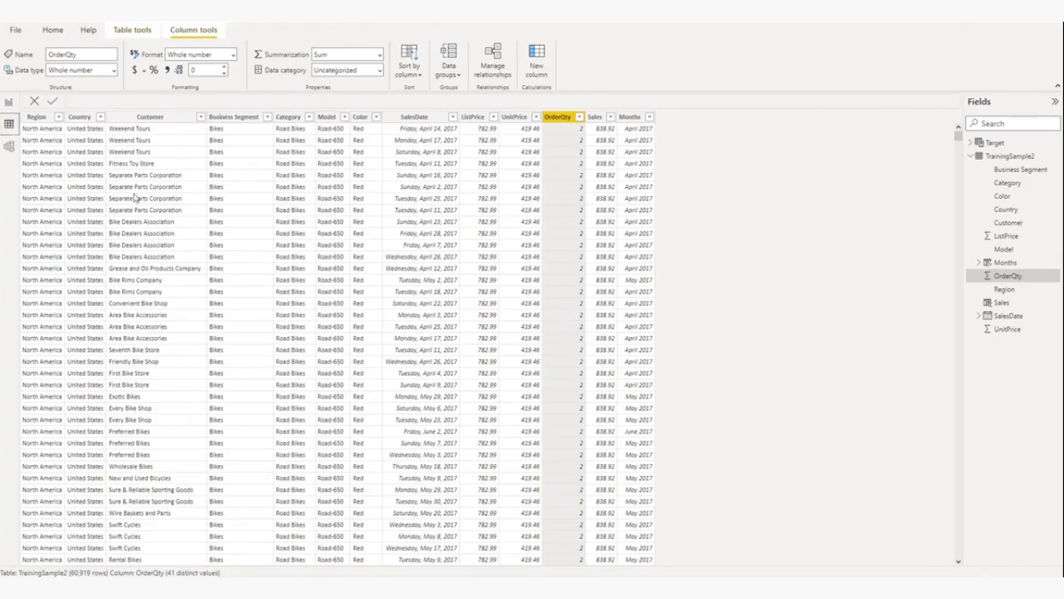
click(9, 102)
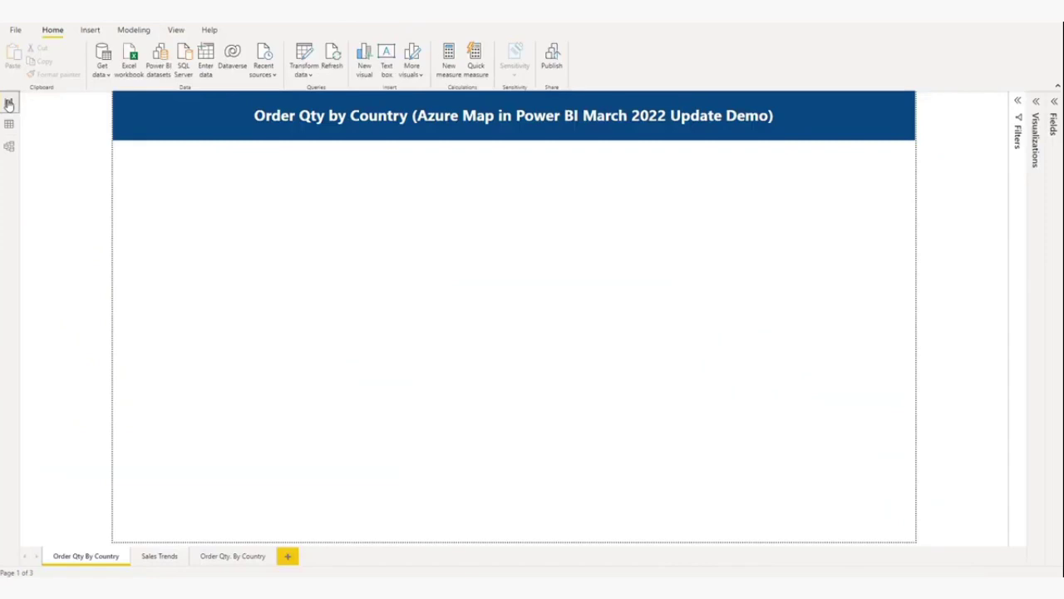
click(1036, 108)
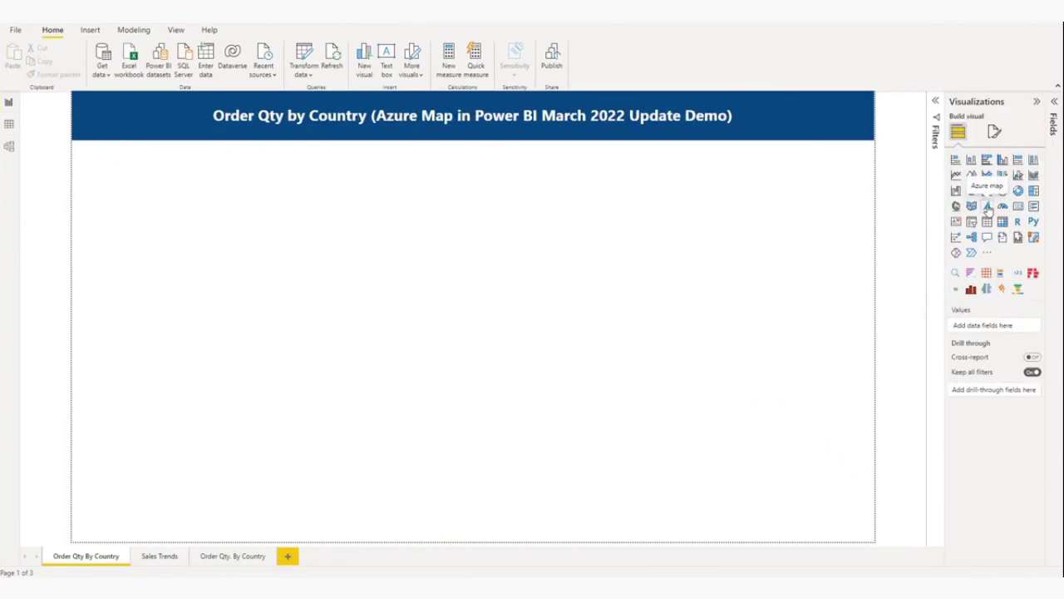
click(987, 206)
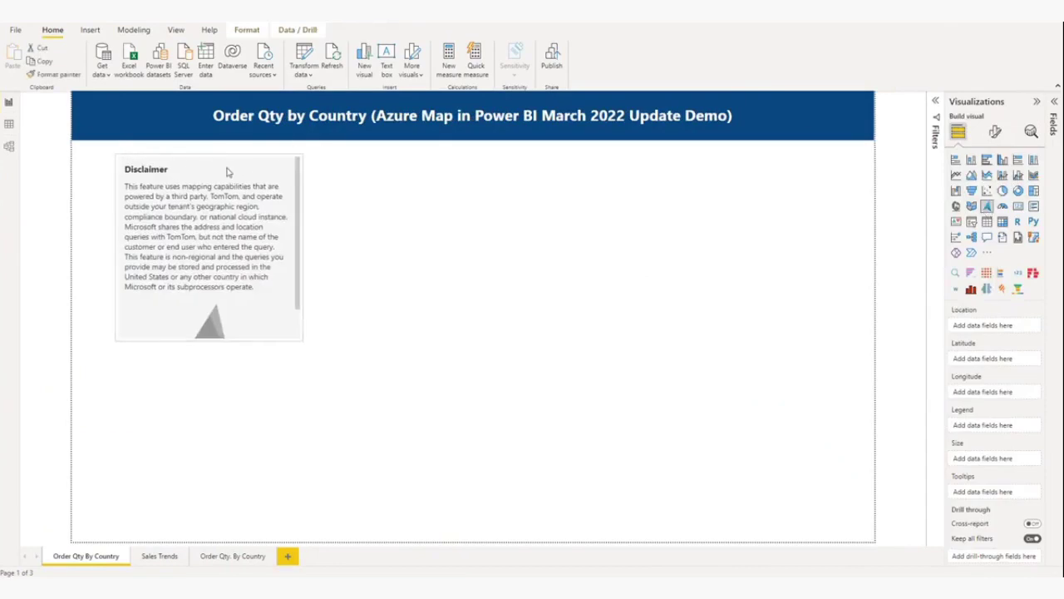
Map Country to Location and OrderQty to Size, then stretch the map across the page.
click(1053, 101)
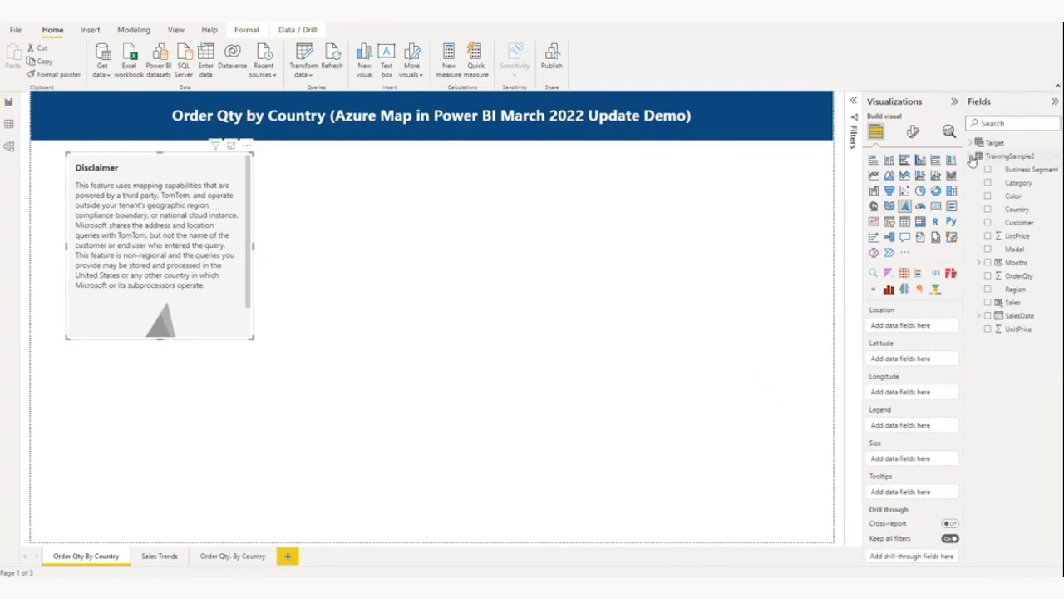
drag(1022, 209, 910, 326)
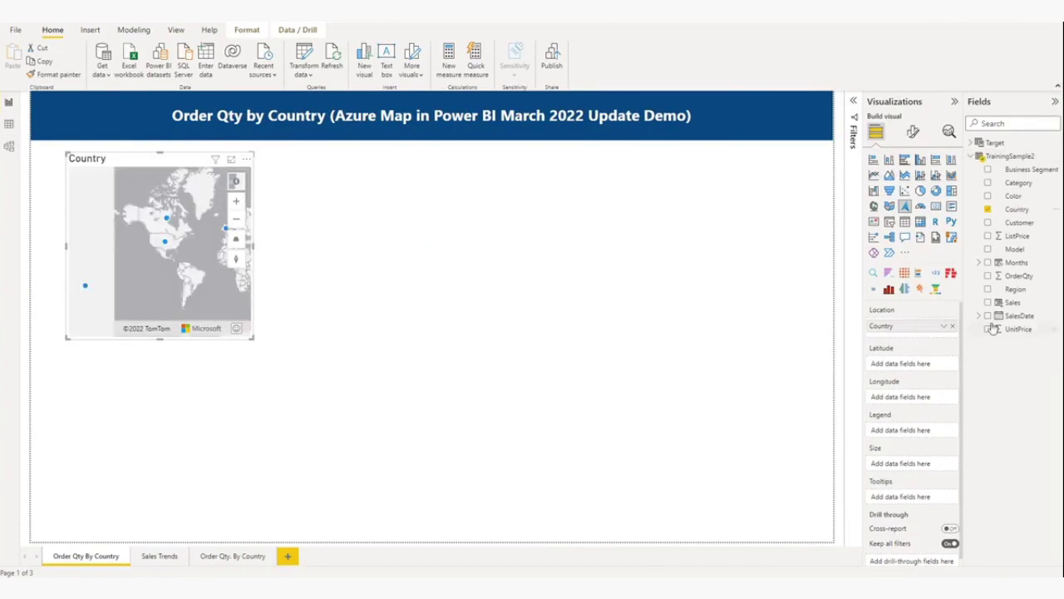
drag(1021, 276, 921, 471)
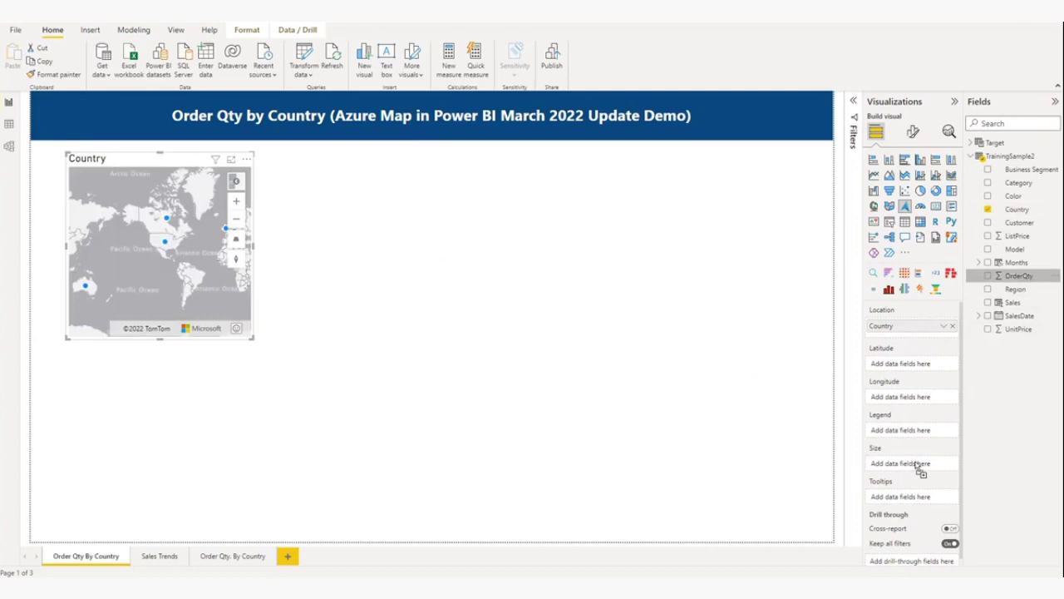
drag(921, 471, 921, 471)
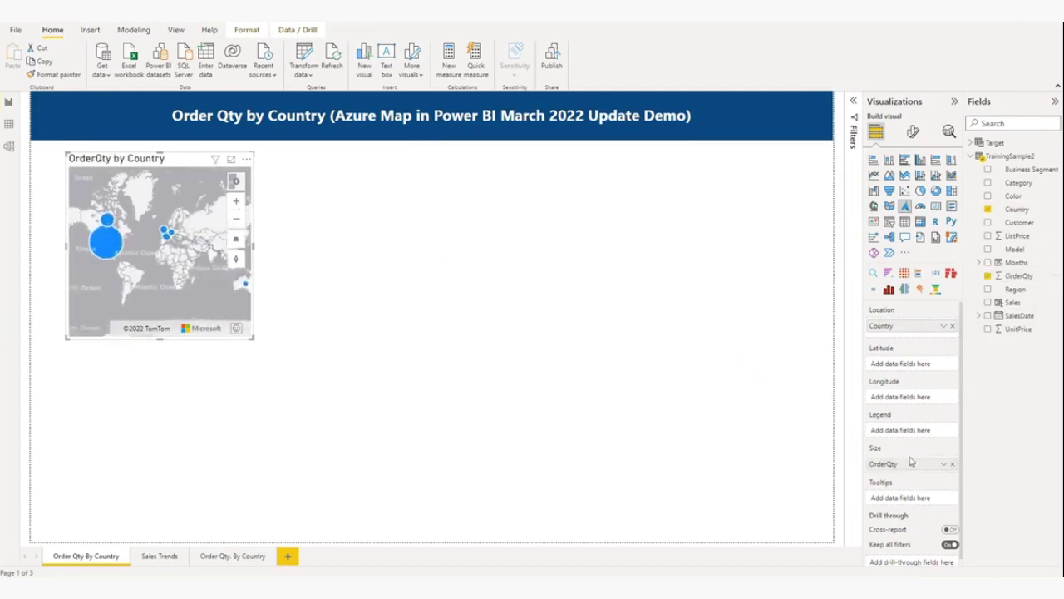
drag(171, 158, 137, 146)
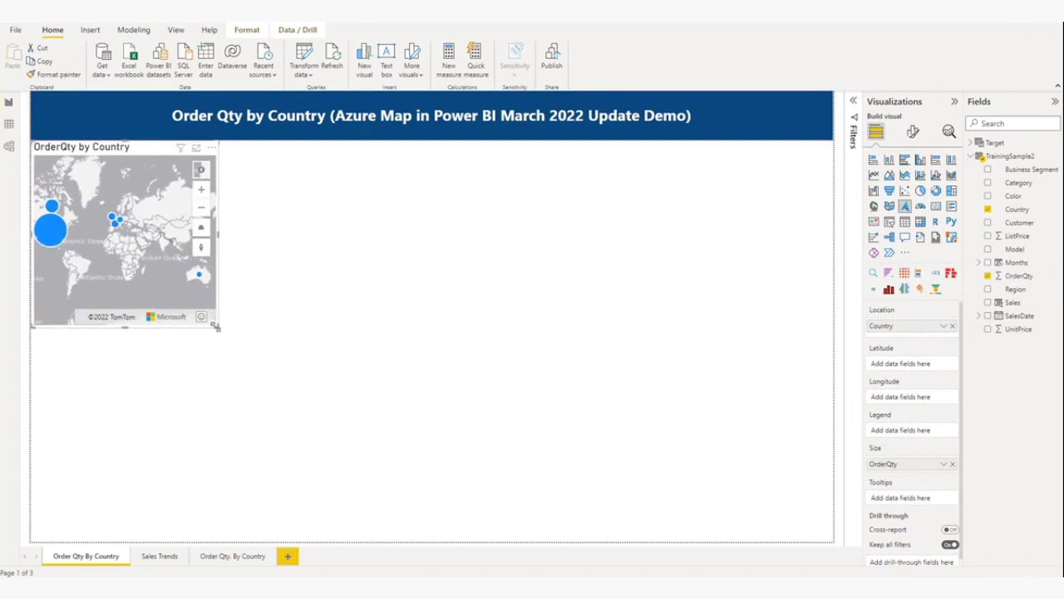
drag(217, 326, 831, 539)
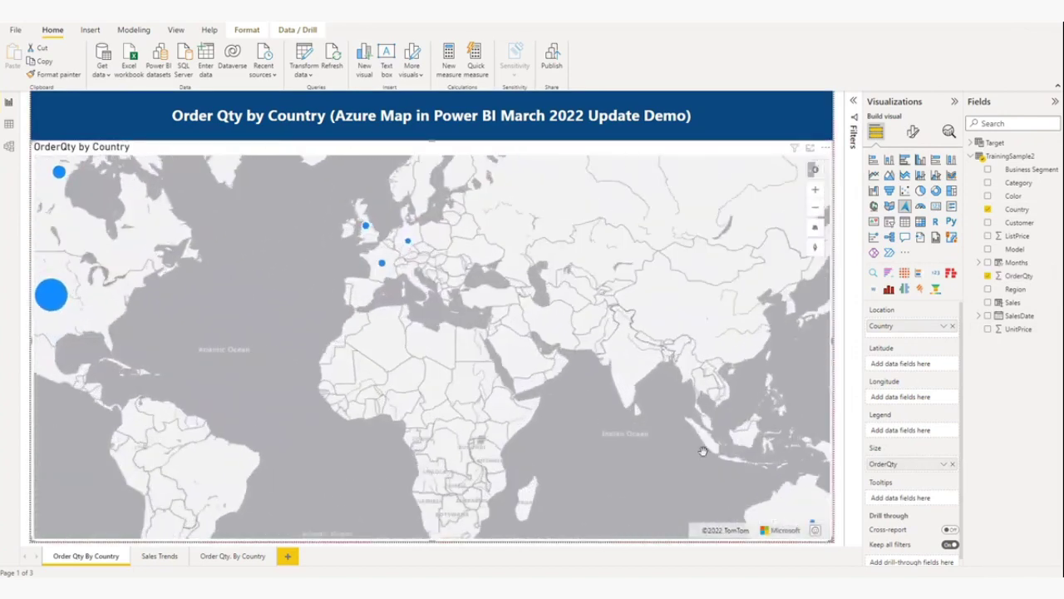
Zoom the map out to show all countries and read the United States OrderQty tooltip.
scroll(542, 361, down, 1)
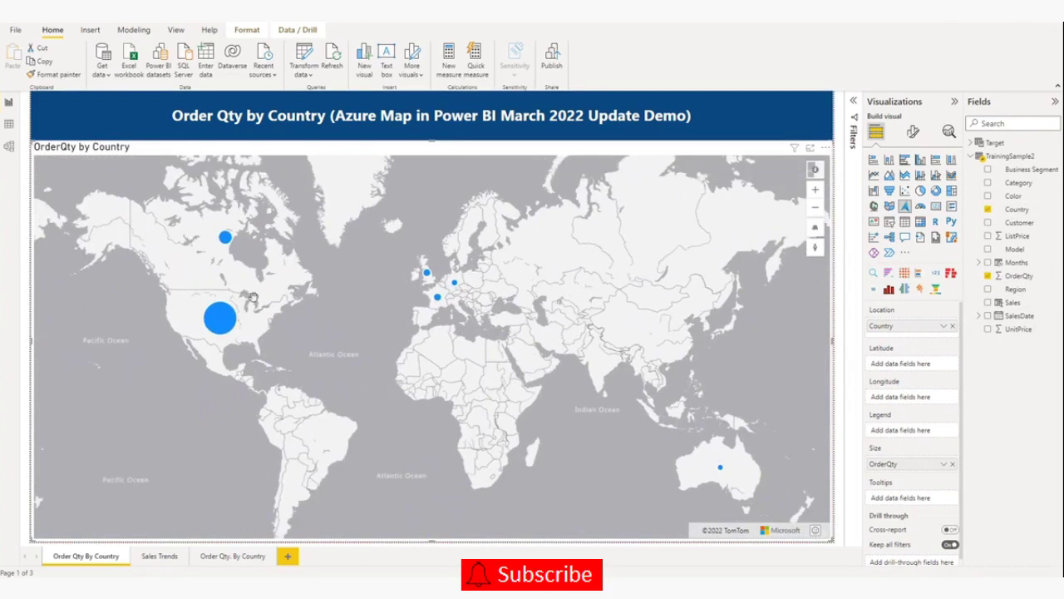
mouse_move(225, 323)
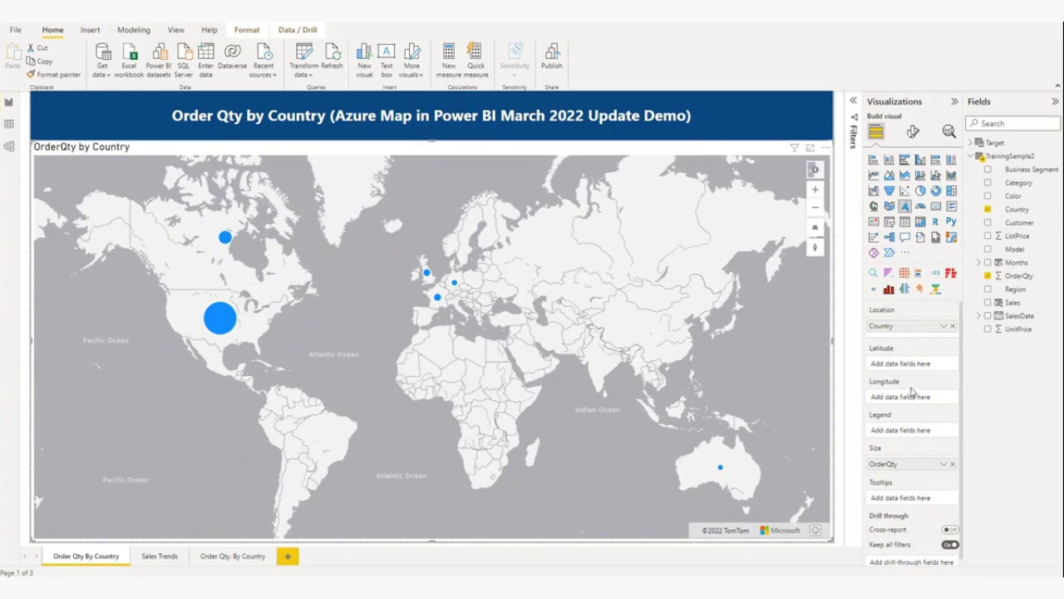
Set the Azure map's style to Road in the Map settings.
click(912, 133)
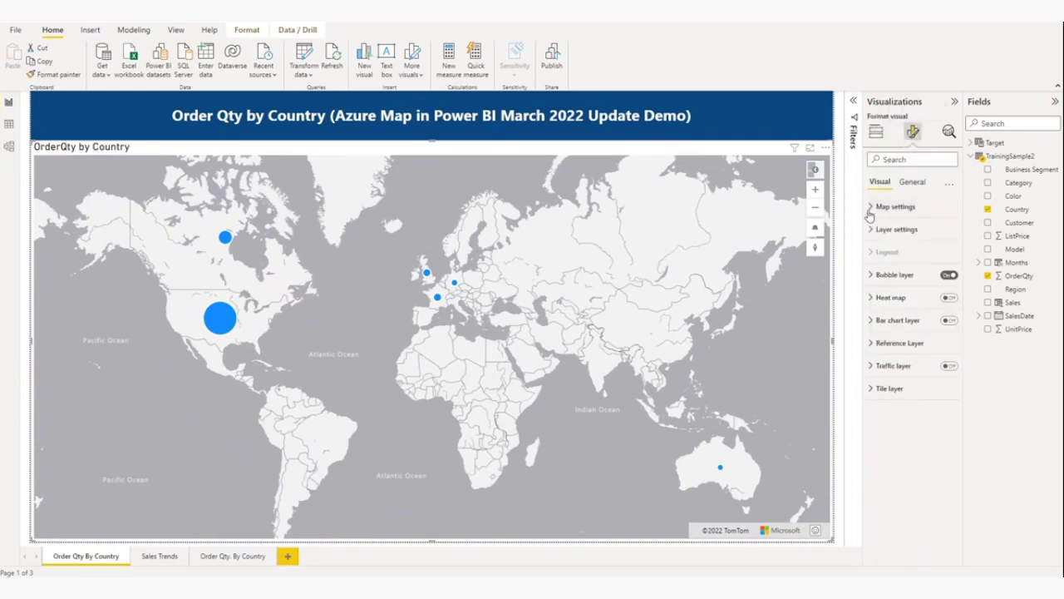
click(875, 207)
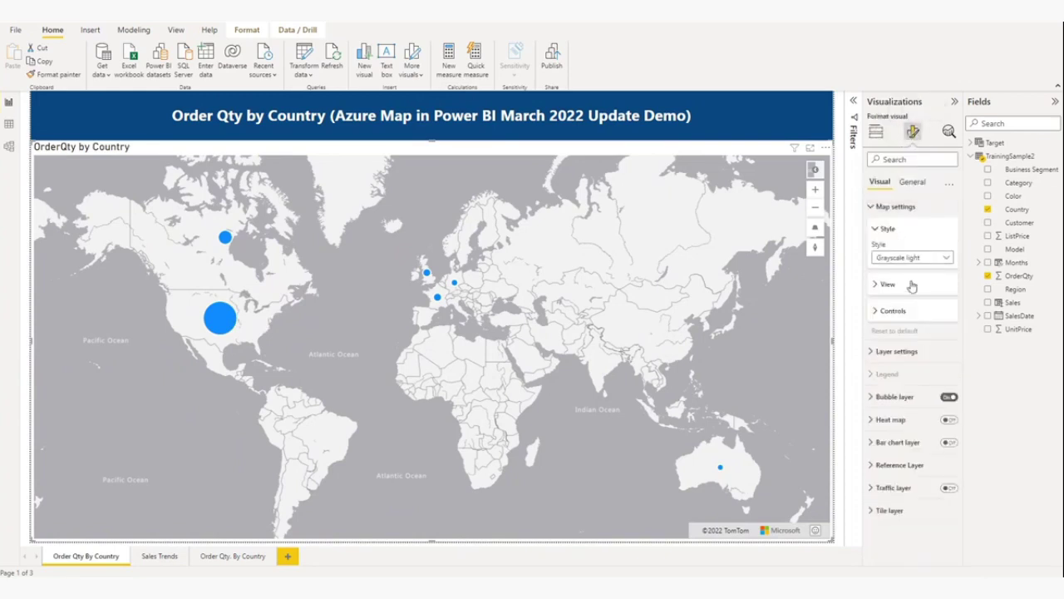
click(906, 260)
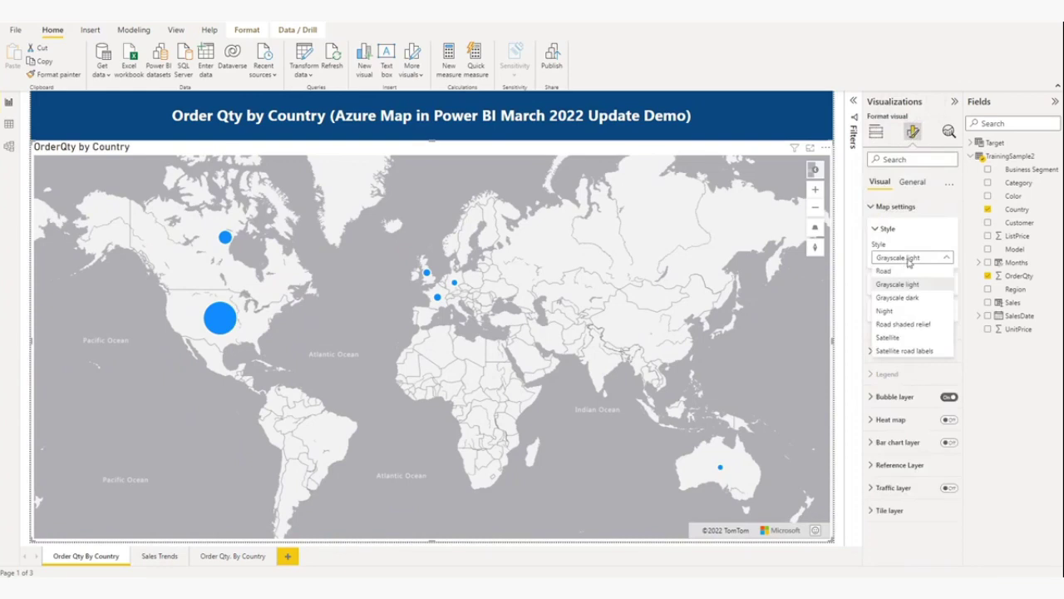
click(904, 272)
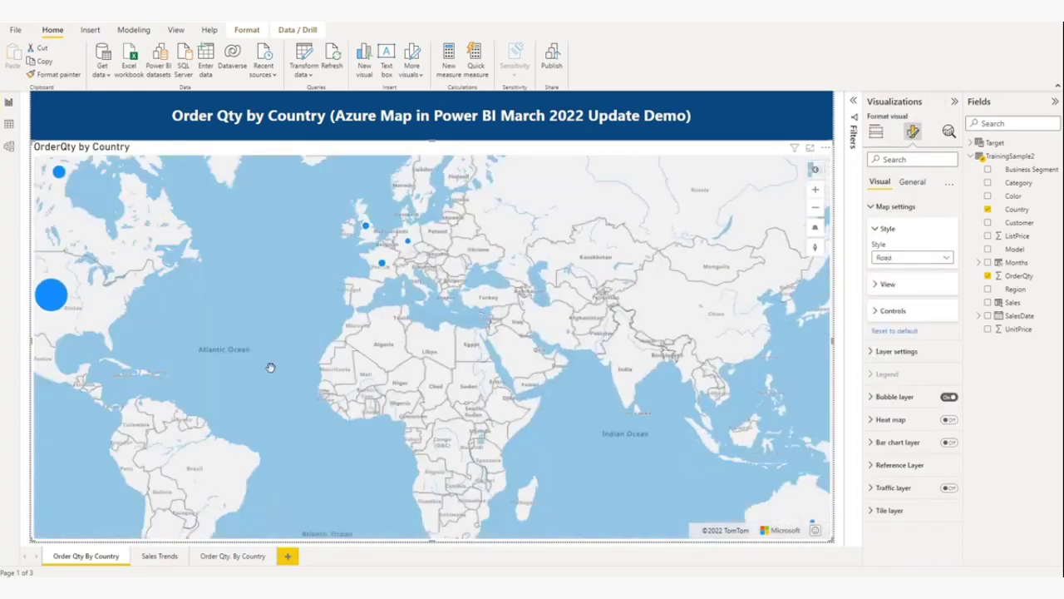
Rotate the map to a new heading and back north-up, then tilt its pitch.
click(815, 170)
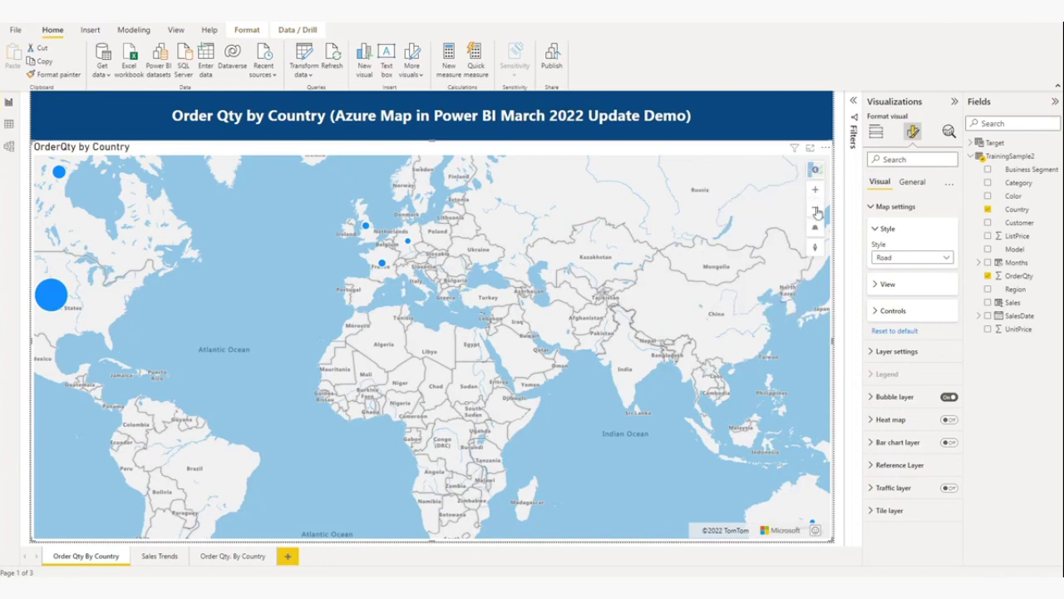
mouse_move(815, 229)
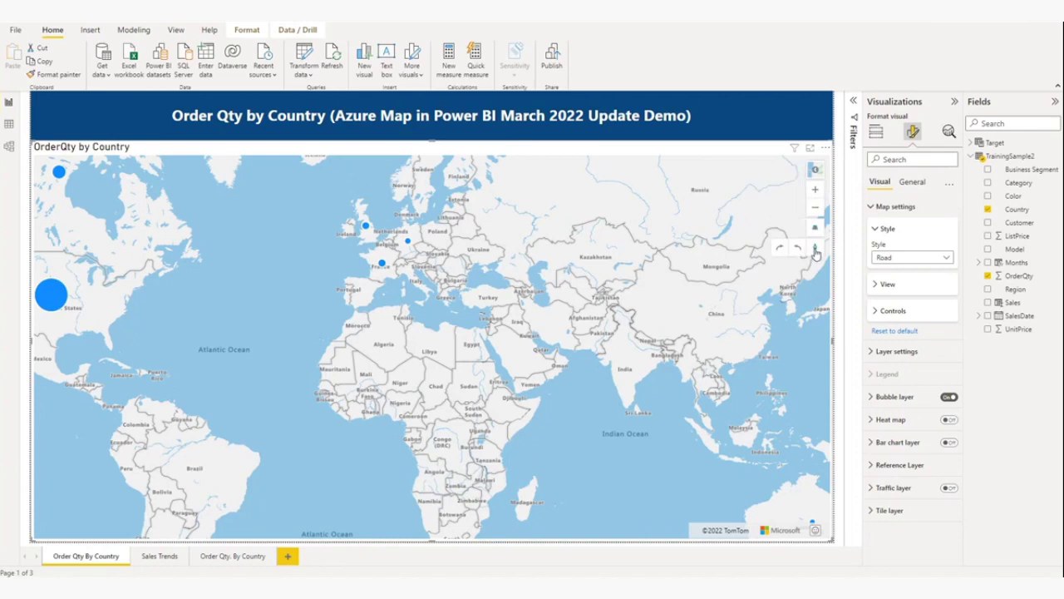
click(785, 251)
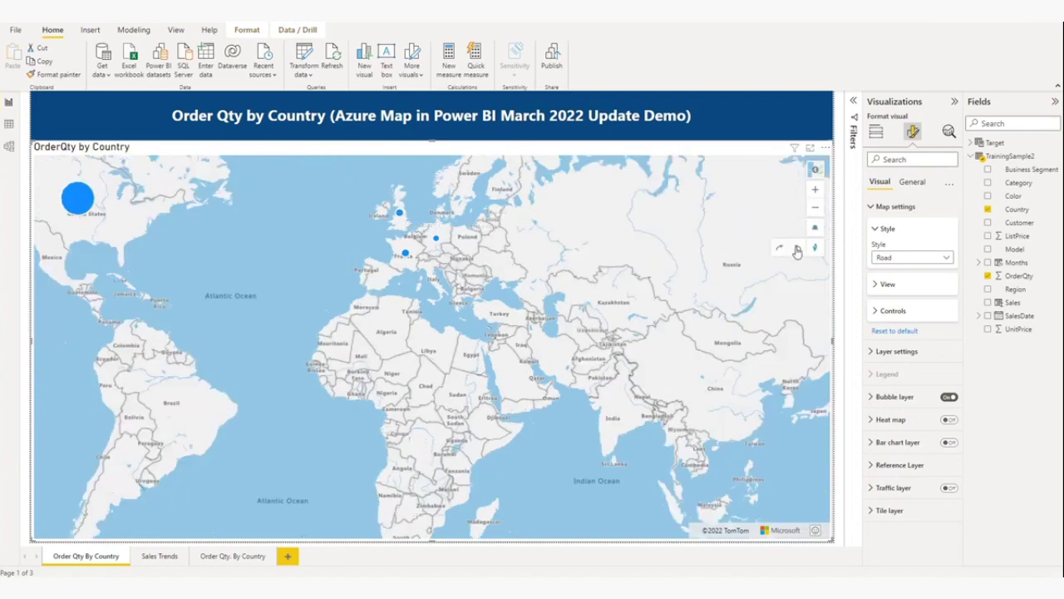
click(811, 247)
mouse_move(815, 229)
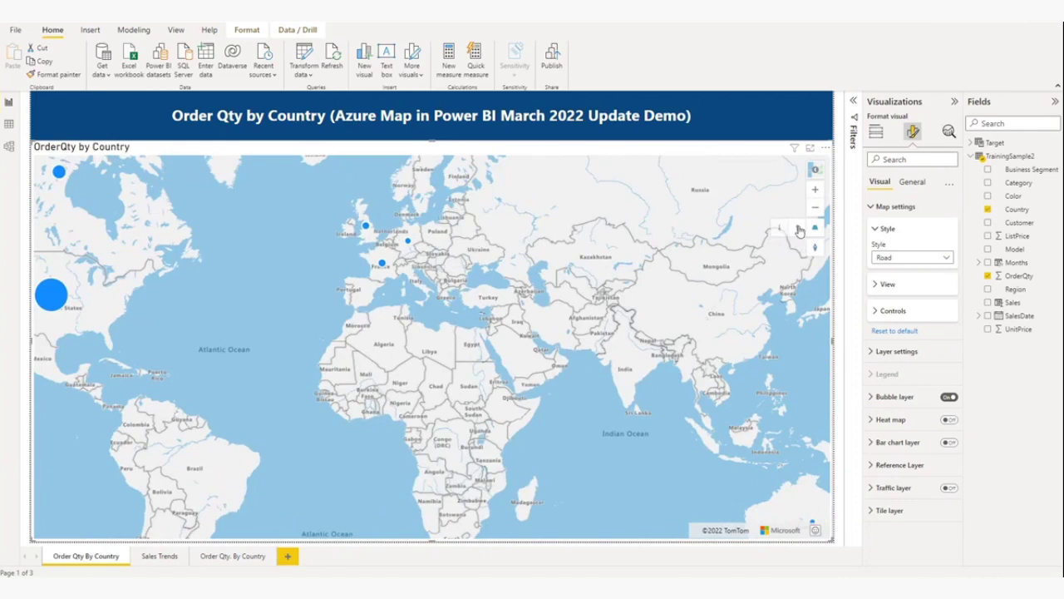
click(799, 230)
click(799, 230)
click(782, 234)
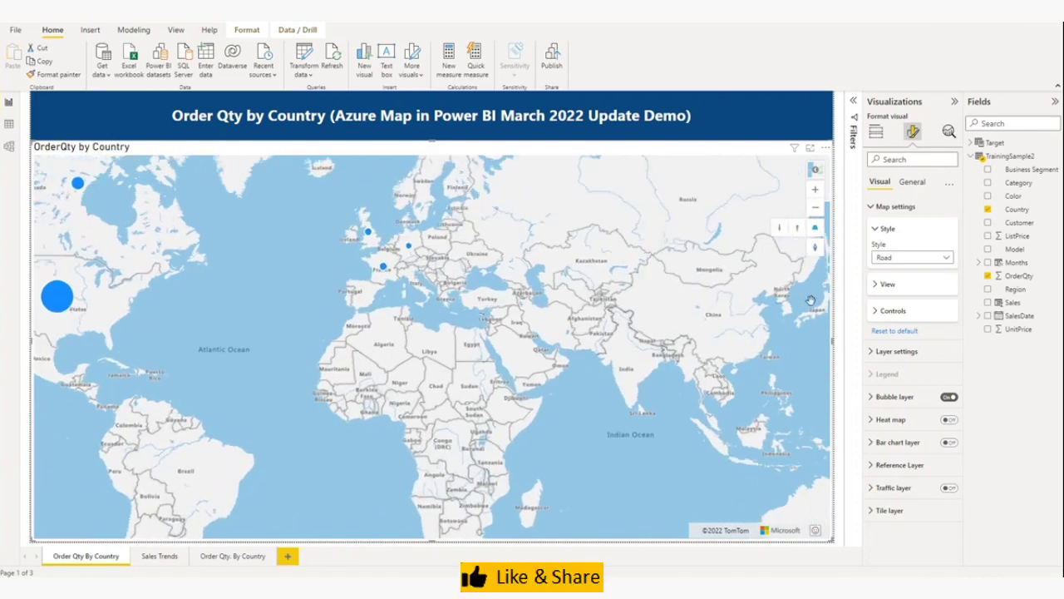
Switch off World wrap, Style picker and Navigation under the map's Controls.
click(876, 311)
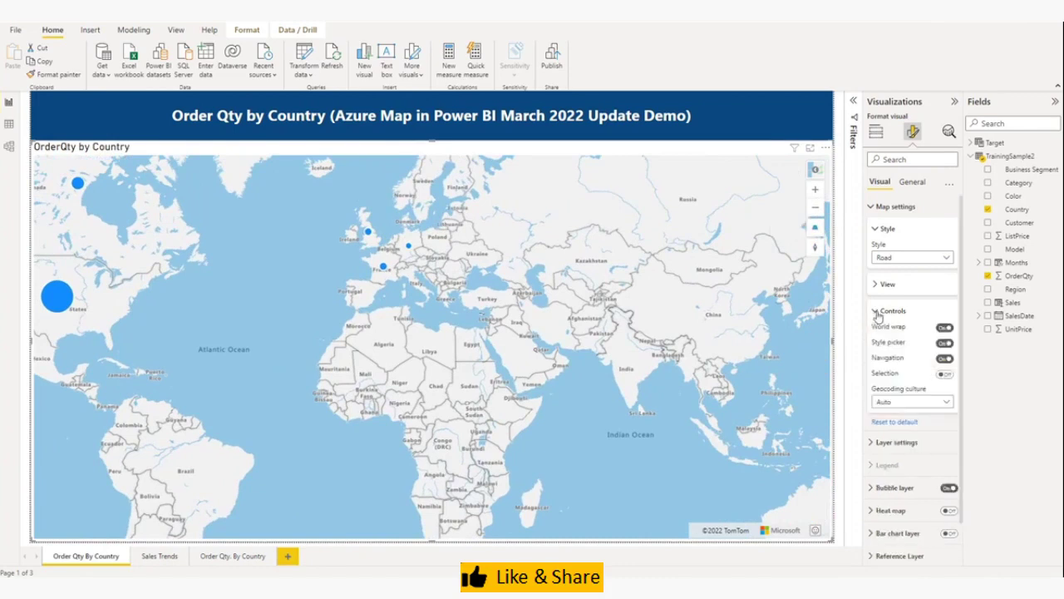
click(944, 327)
click(945, 342)
click(946, 358)
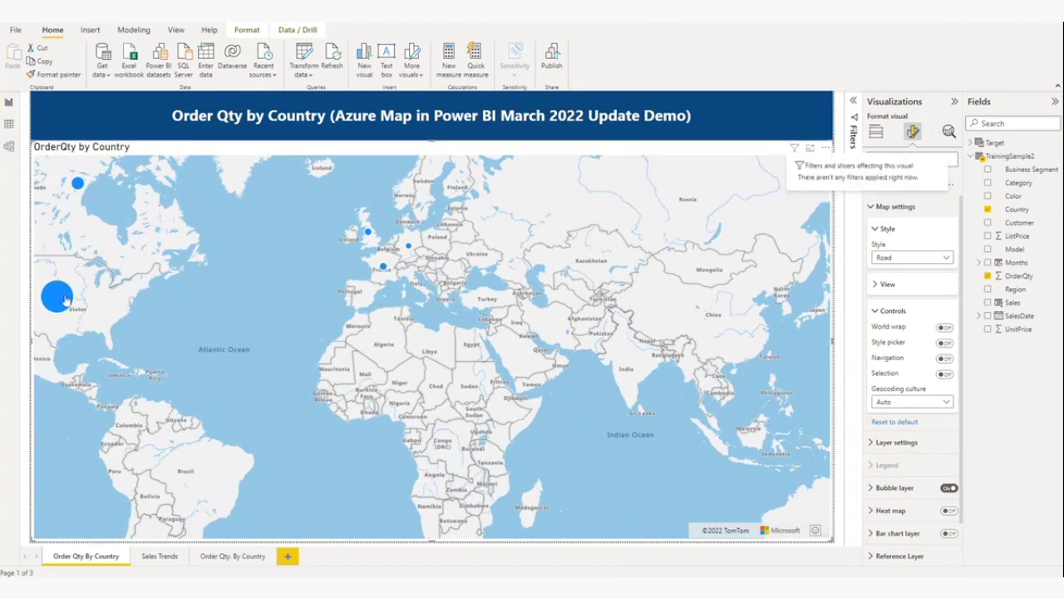
mouse_move(56, 305)
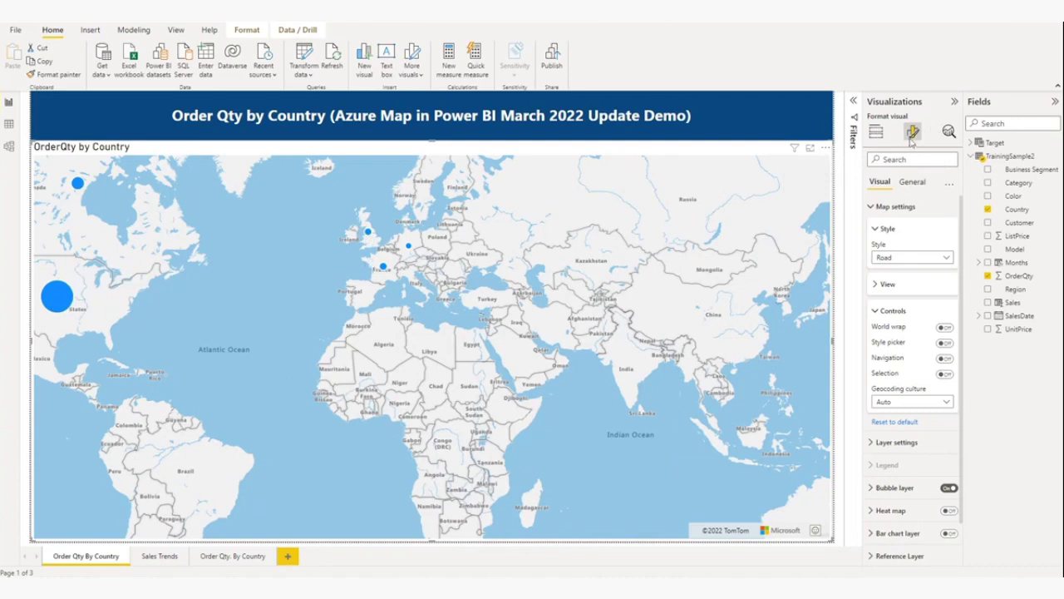
Add Business Segment as the map legend and set the bubble layer size to 30 px.
click(877, 136)
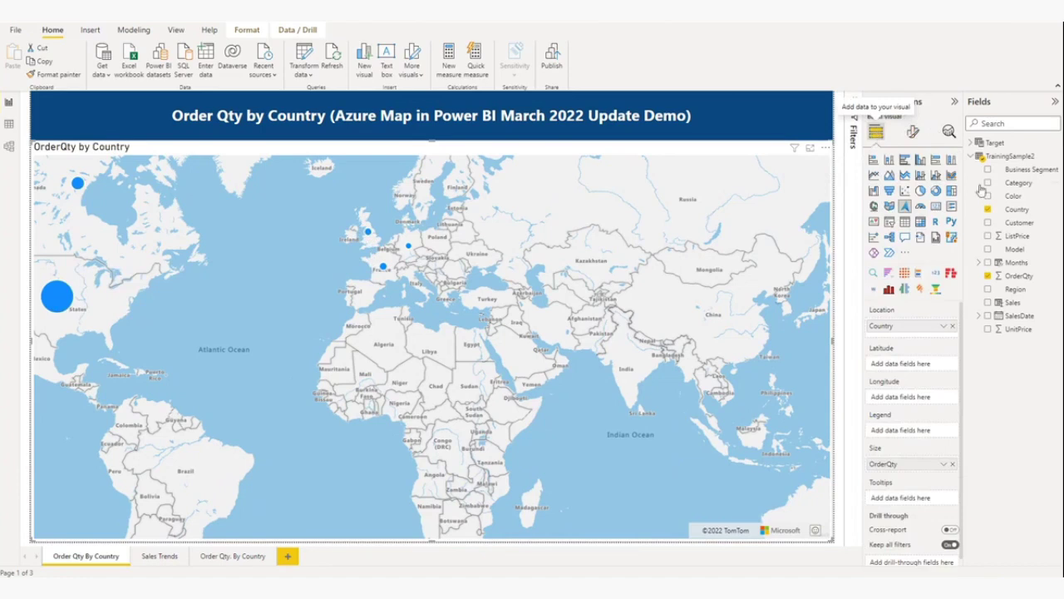
drag(1033, 170, 918, 433)
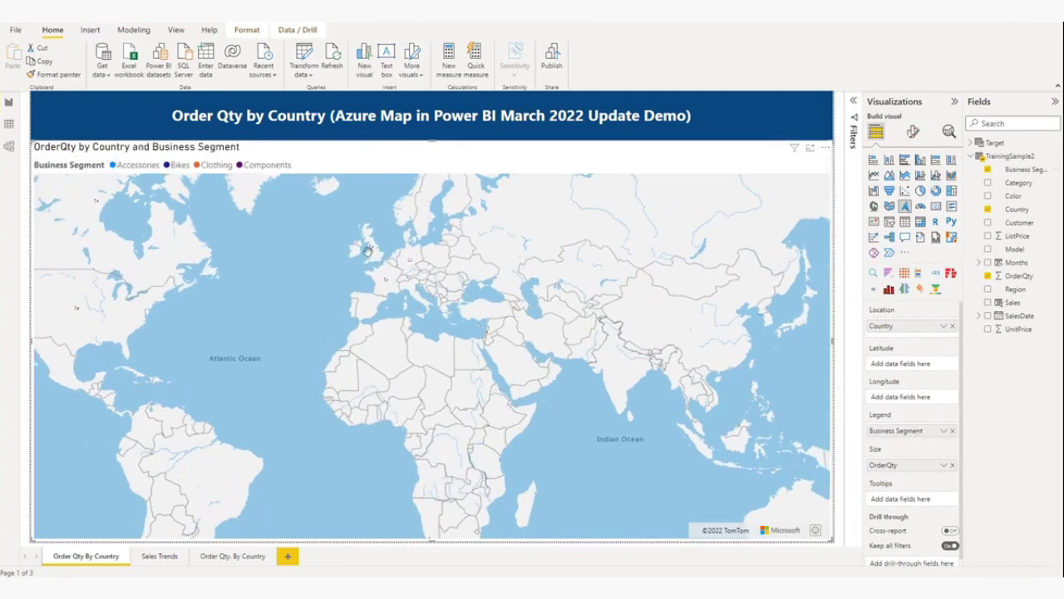
click(912, 132)
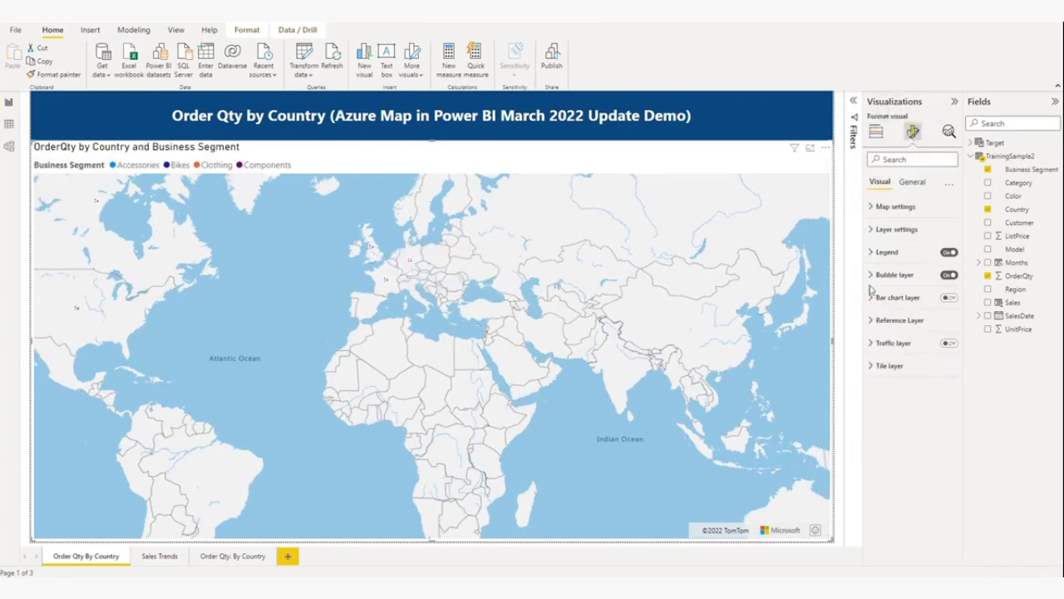
click(875, 275)
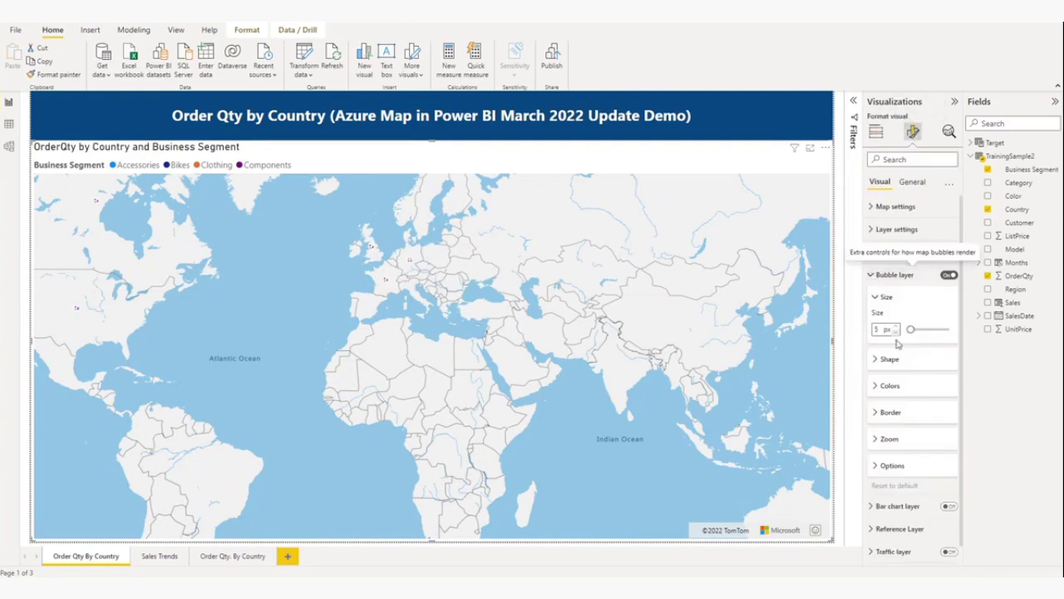
drag(911, 329, 932, 330)
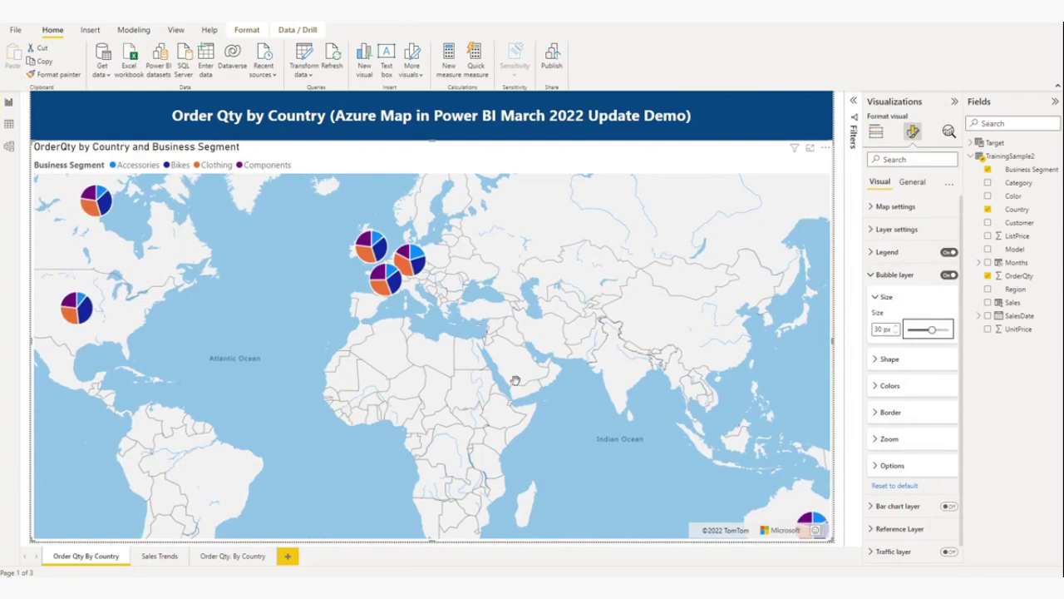
scroll(519, 380, down, 3)
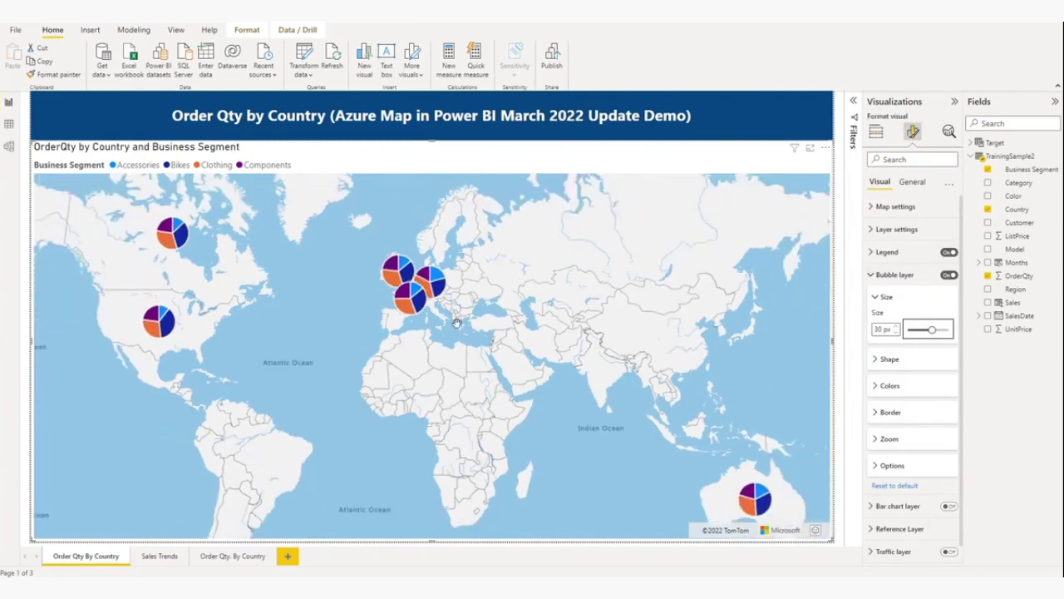
mouse_move(390, 266)
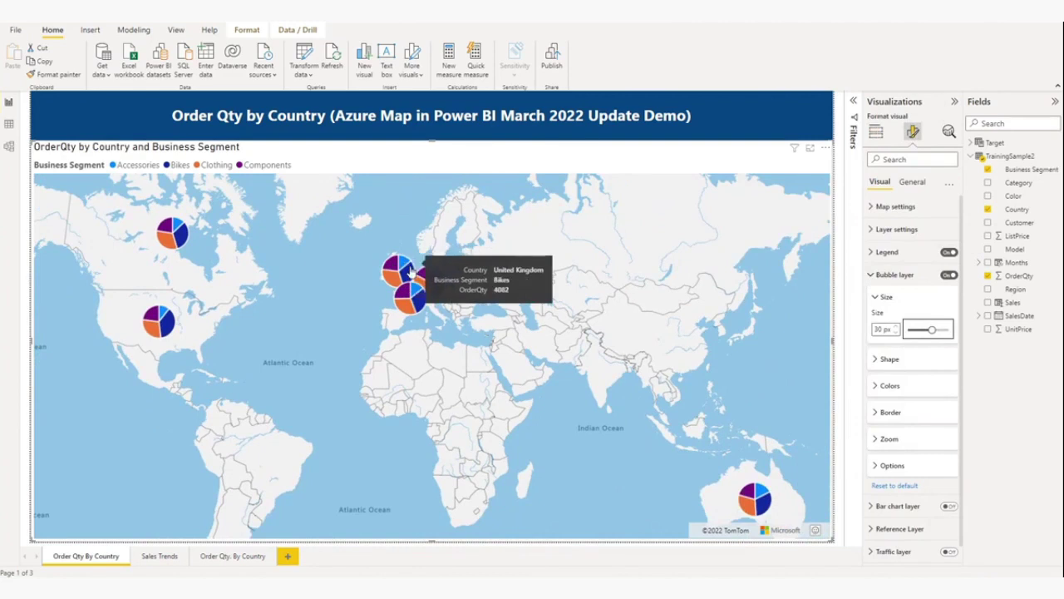
mouse_move(749, 497)
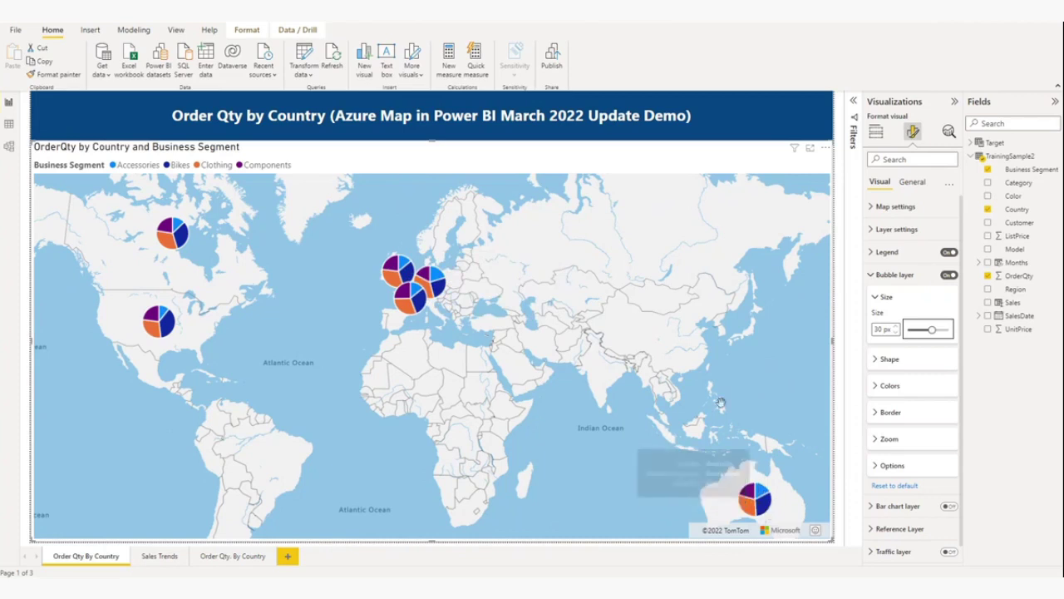
Color the Accessories slices yellow in the bubble layer colors.
click(878, 389)
scroll(939, 460, down, 1)
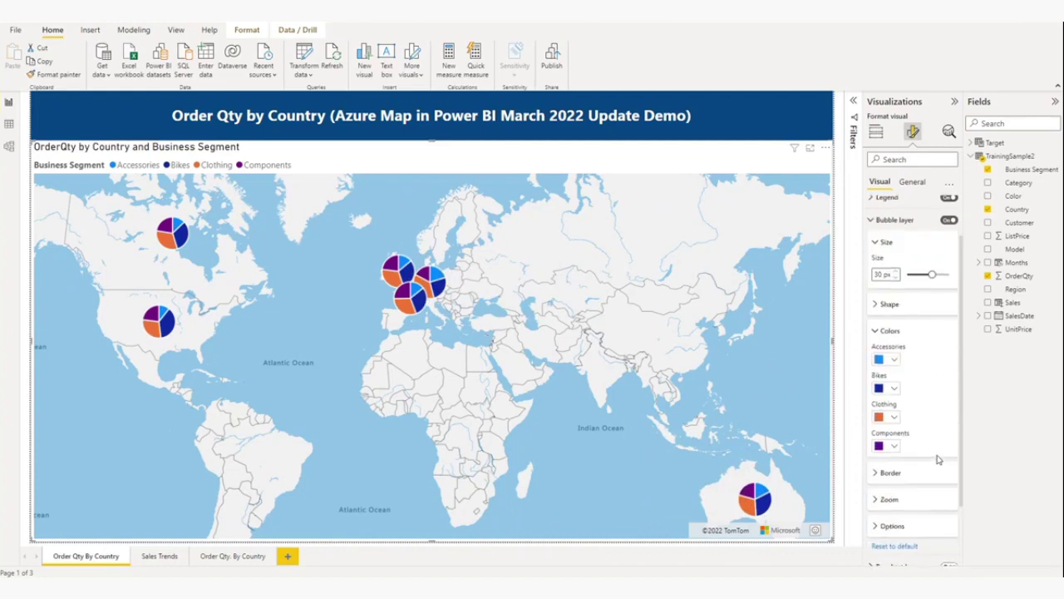
click(895, 359)
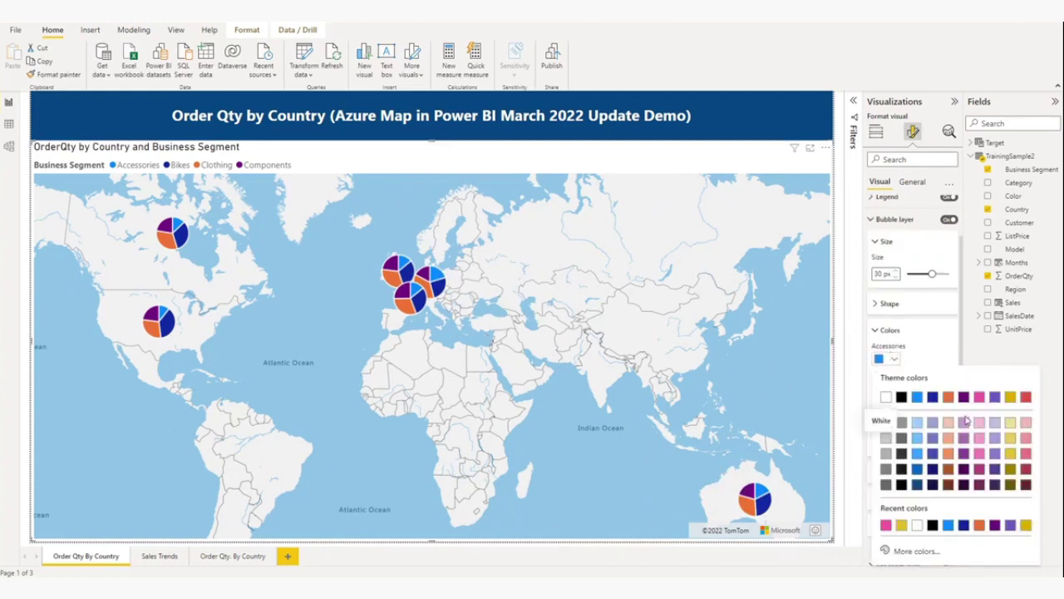
click(1010, 454)
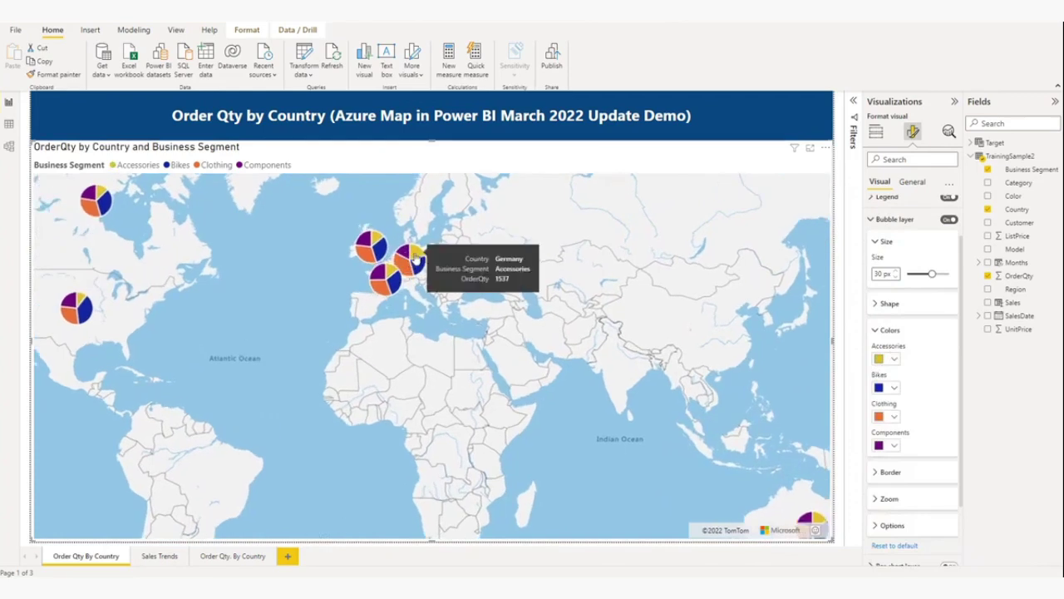
Give the bubble borders 20% transparency and a 4 px width.
click(878, 472)
scroll(935, 485, down, 2)
scroll(934, 486, down, 1)
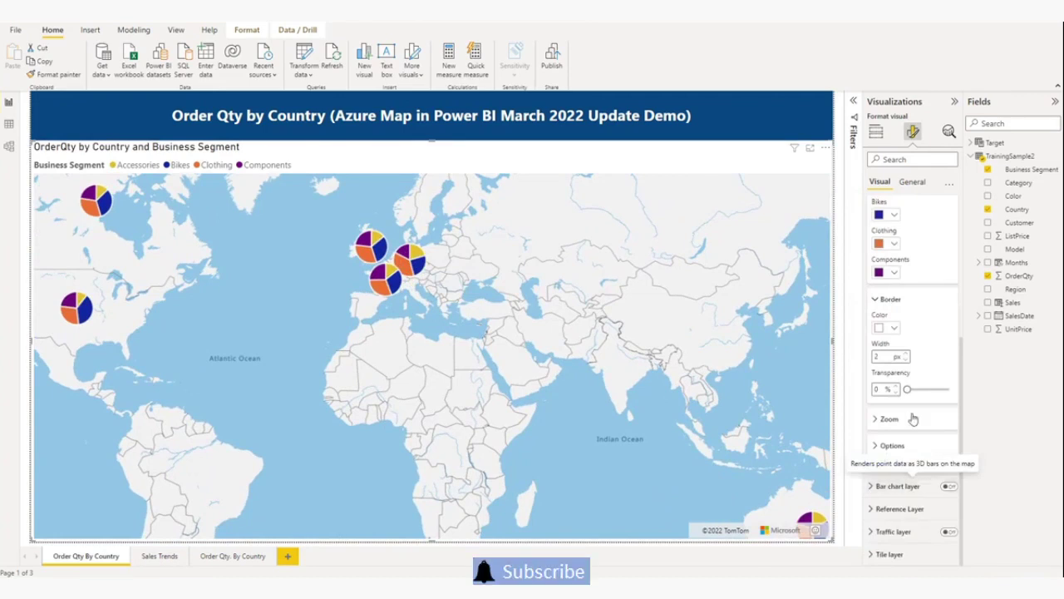
drag(907, 389, 926, 389)
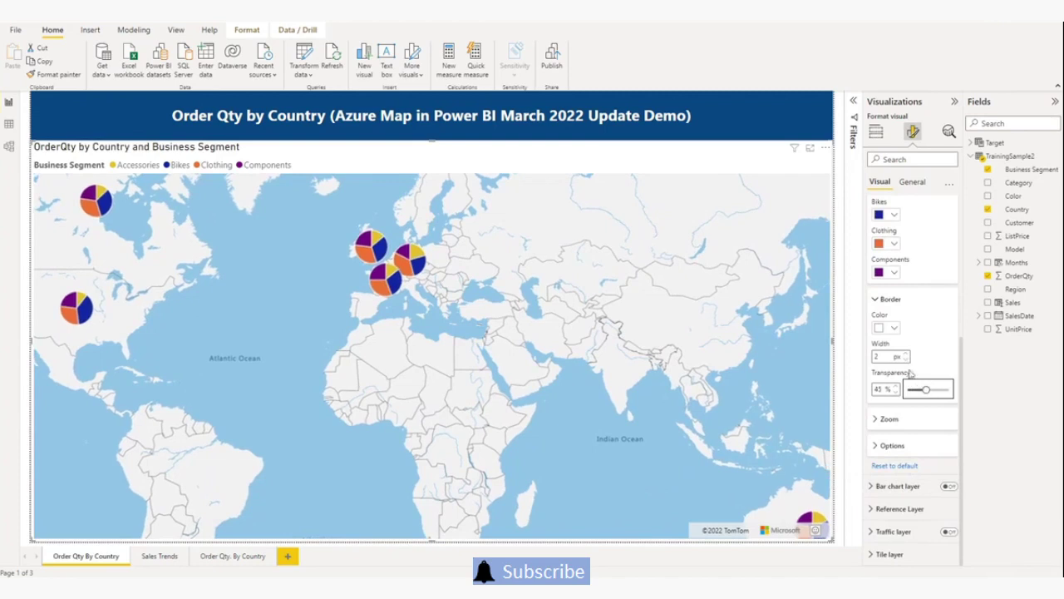
drag(925, 389, 914, 389)
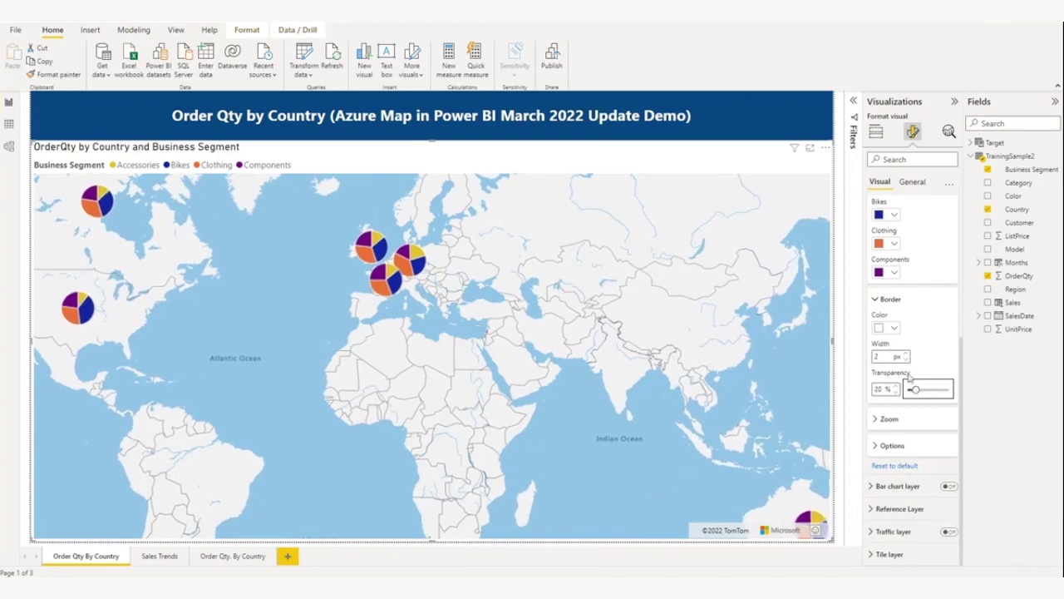
click(907, 354)
click(907, 353)
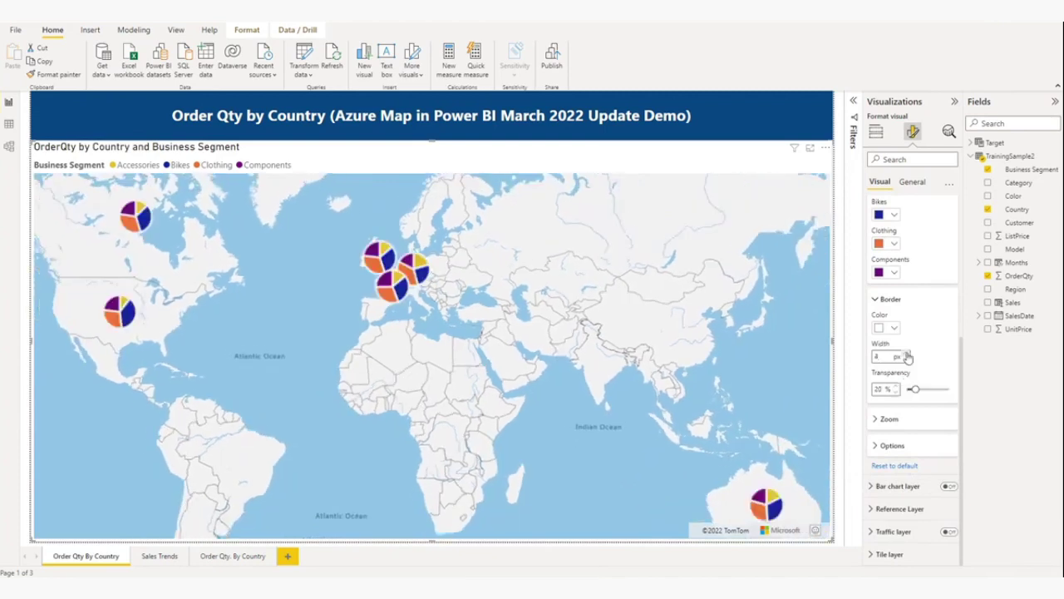
Make the bubble borders pink and pan the map to frame North America and Europe.
click(894, 328)
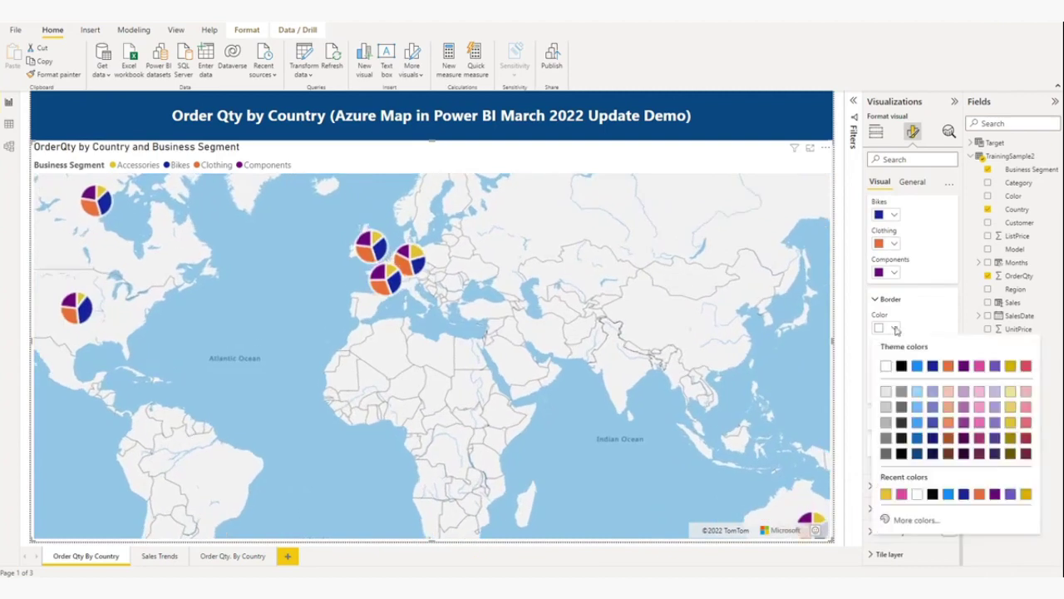
click(978, 368)
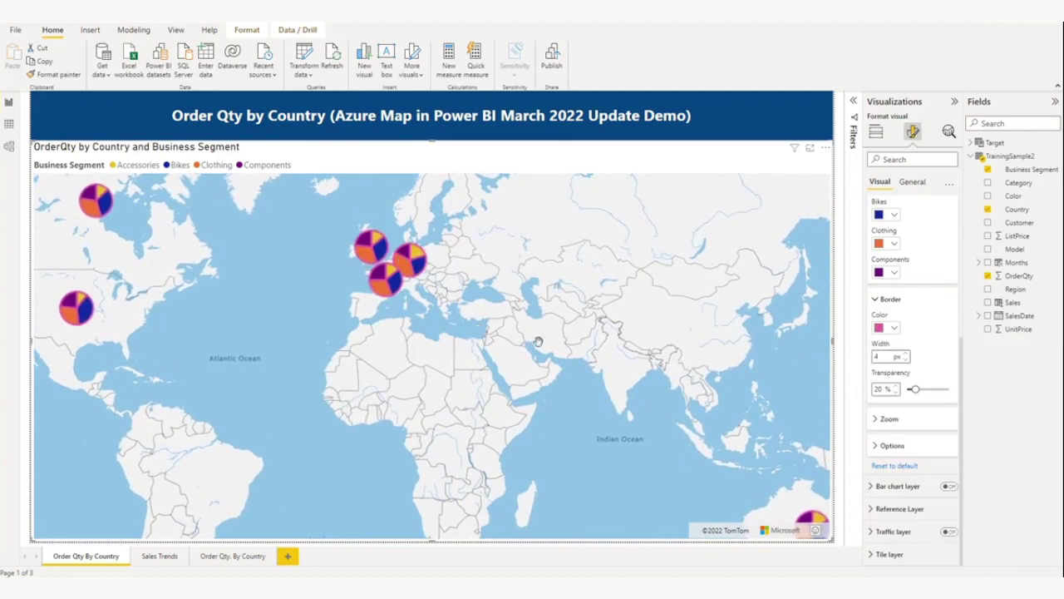
drag(296, 307, 304, 330)
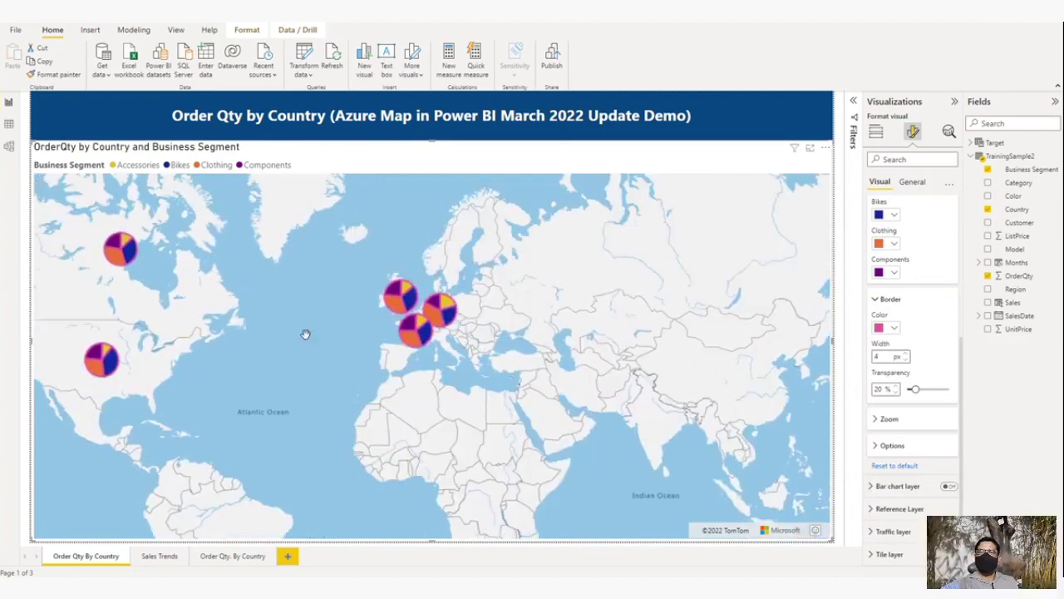